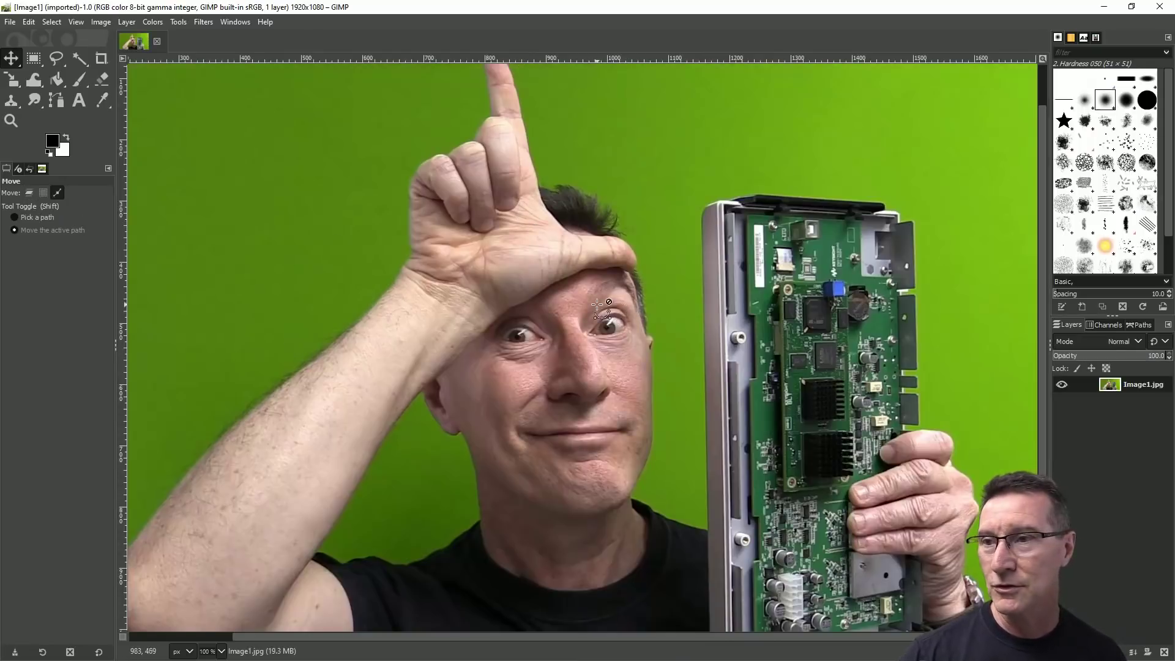
Step: Zoom out to 66.7% so the whole 1920x1080 green-screen photo fits the window
scroll(629, 304, "down", 1)
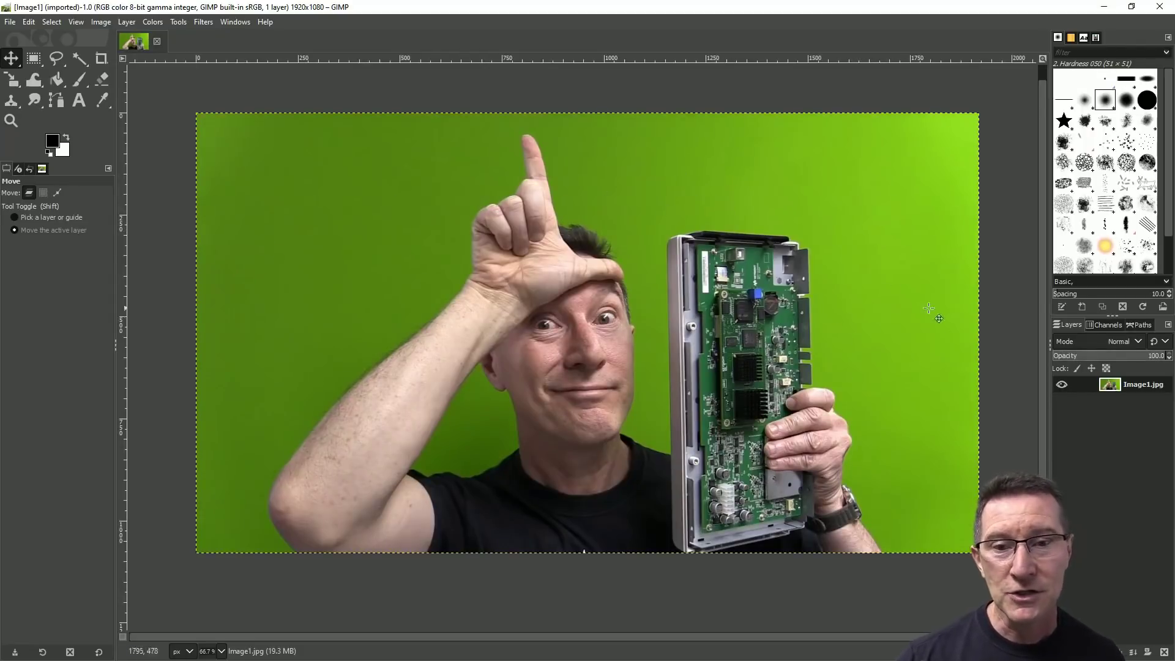
Step: Add an alpha channel to the Image1.jpg layer and confirm the option is now greyed out
right_click(1130, 384)
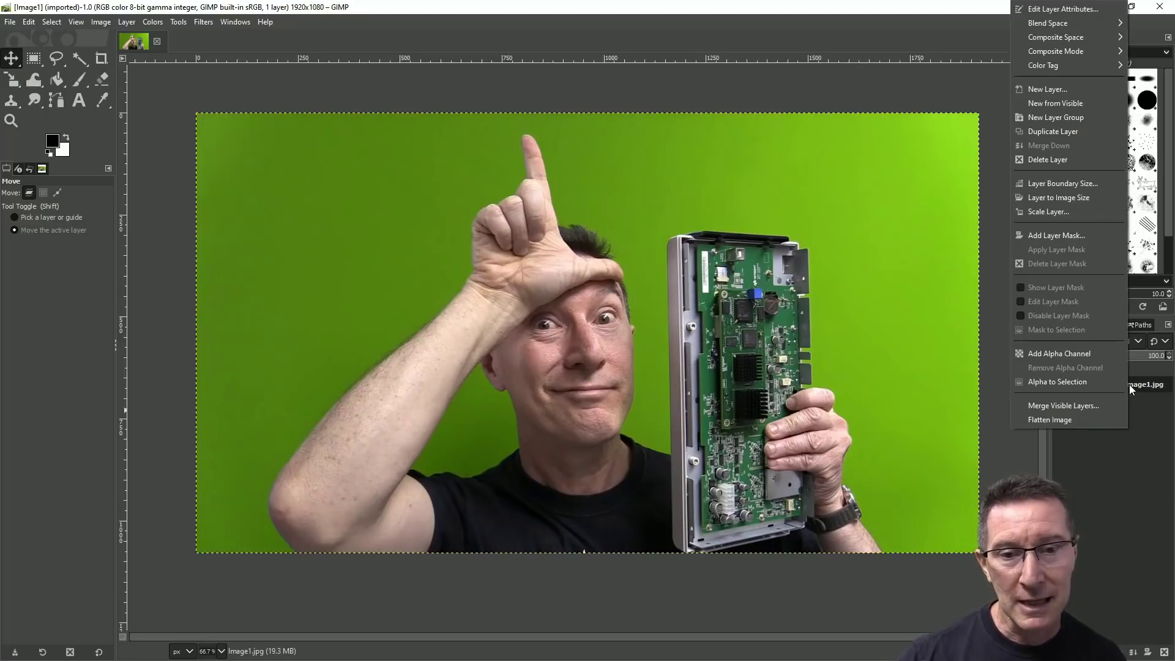
left_click(1066, 356)
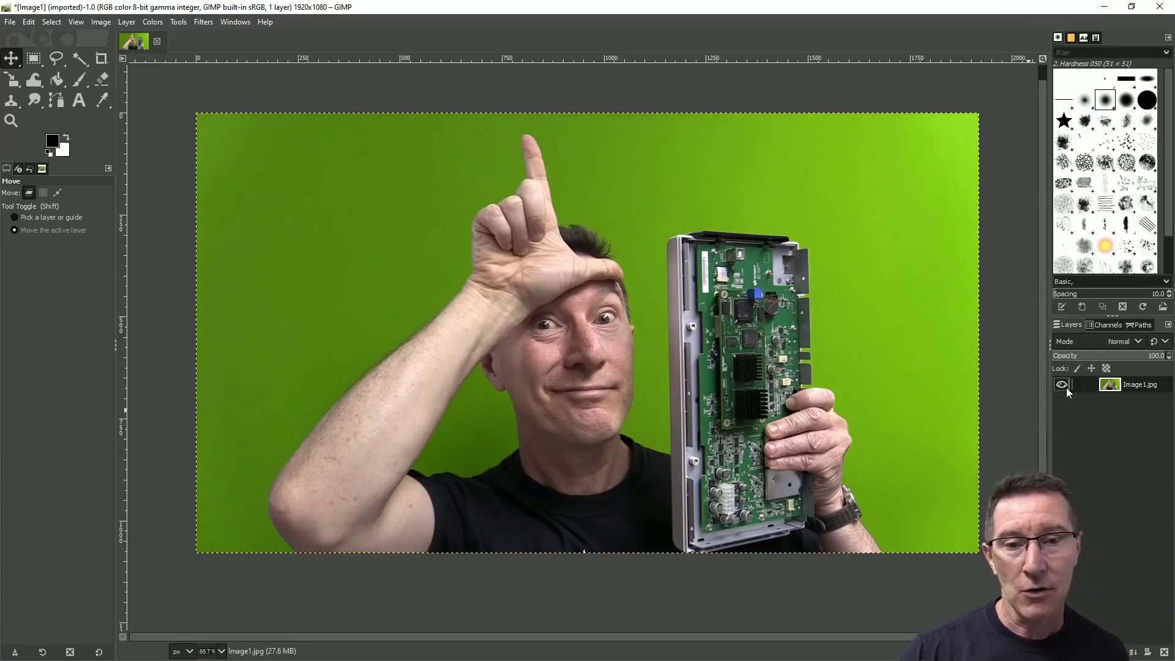
right_click(1133, 383)
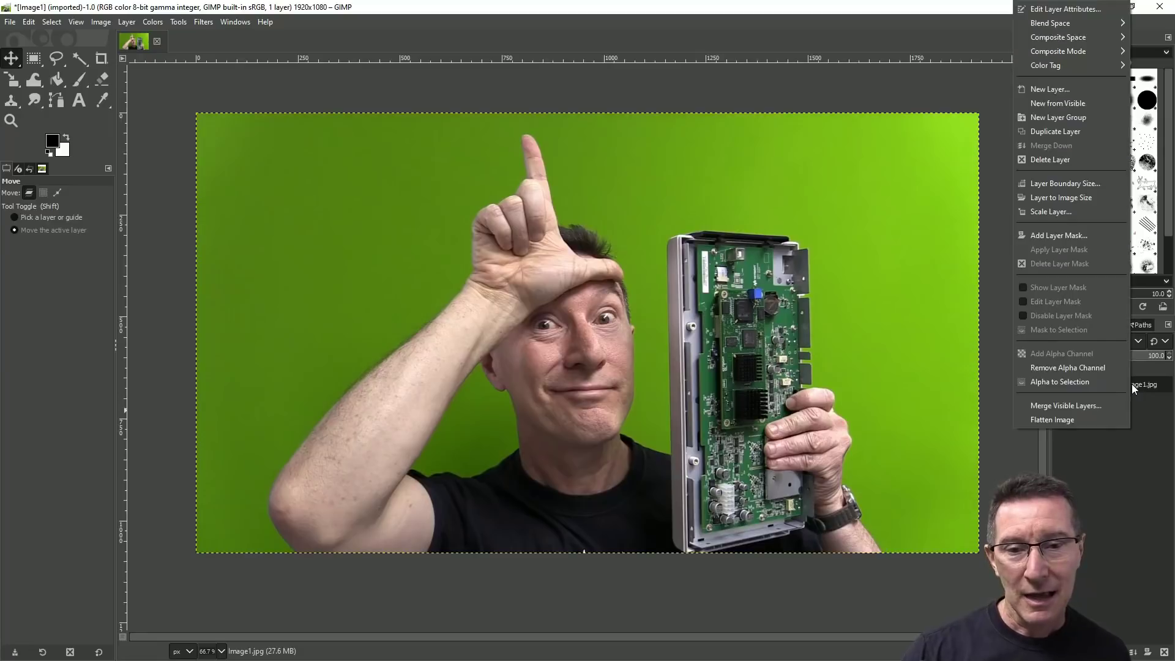
Step: Switch from the Fuzzy Select tool group to the Select by Color tool
left_click(80, 61)
left_click(81, 61)
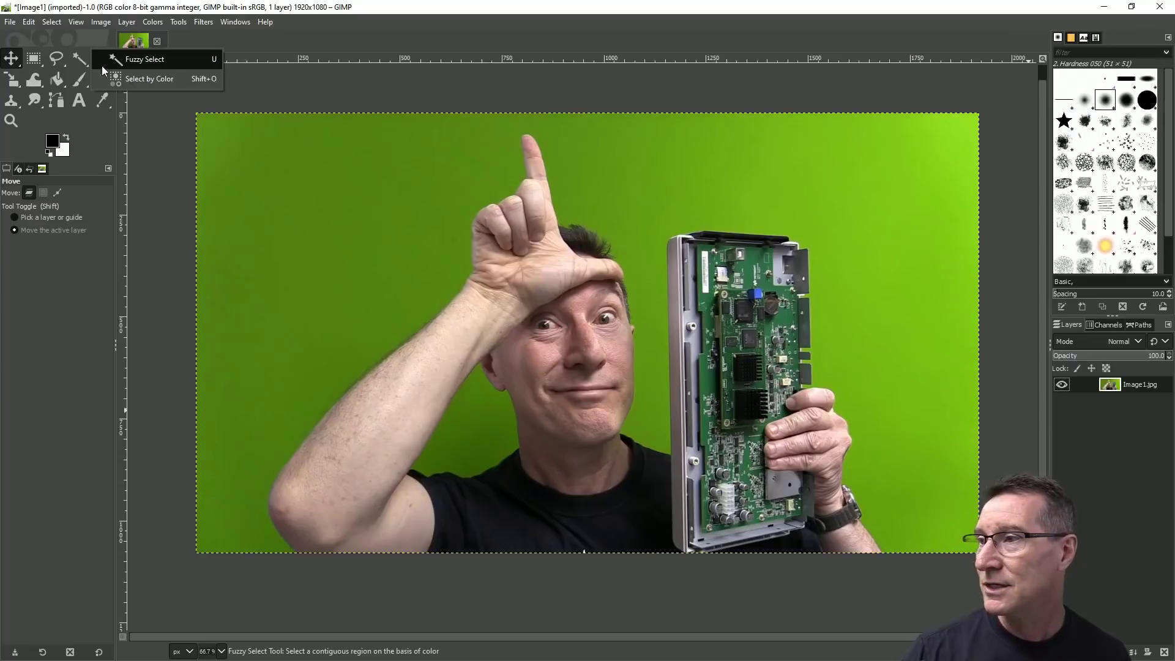
left_click(144, 81)
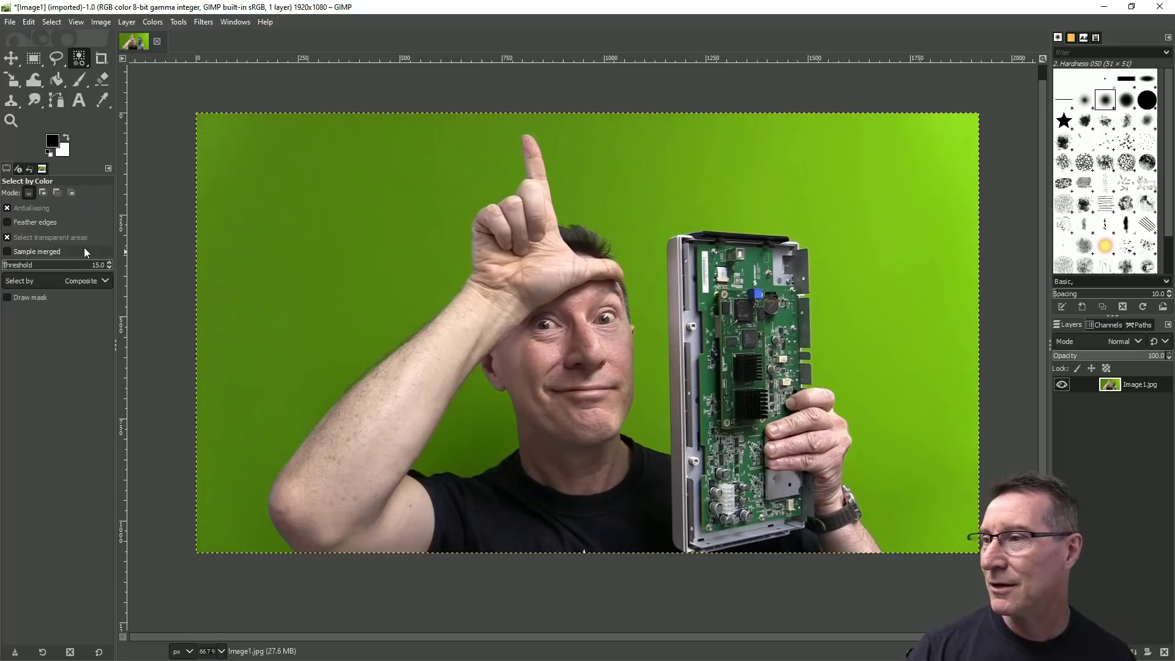
Step: Set the colour threshold to 30 and select the green background by its colour
left_click(87, 265)
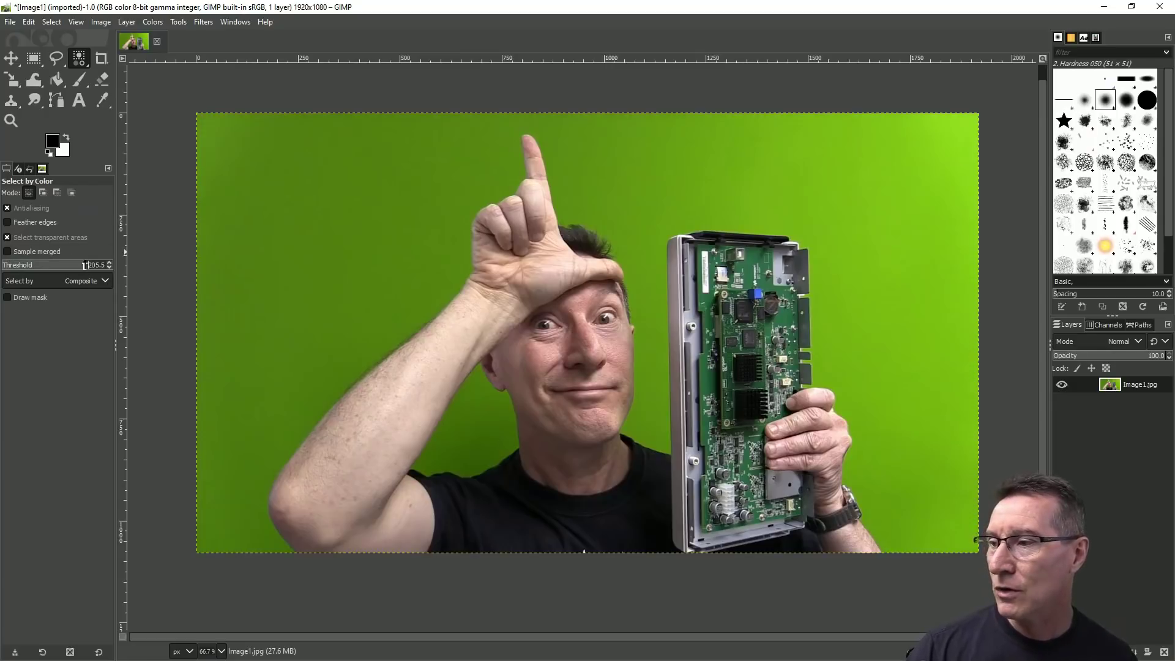
left_click_drag(86, 265, 111, 266)
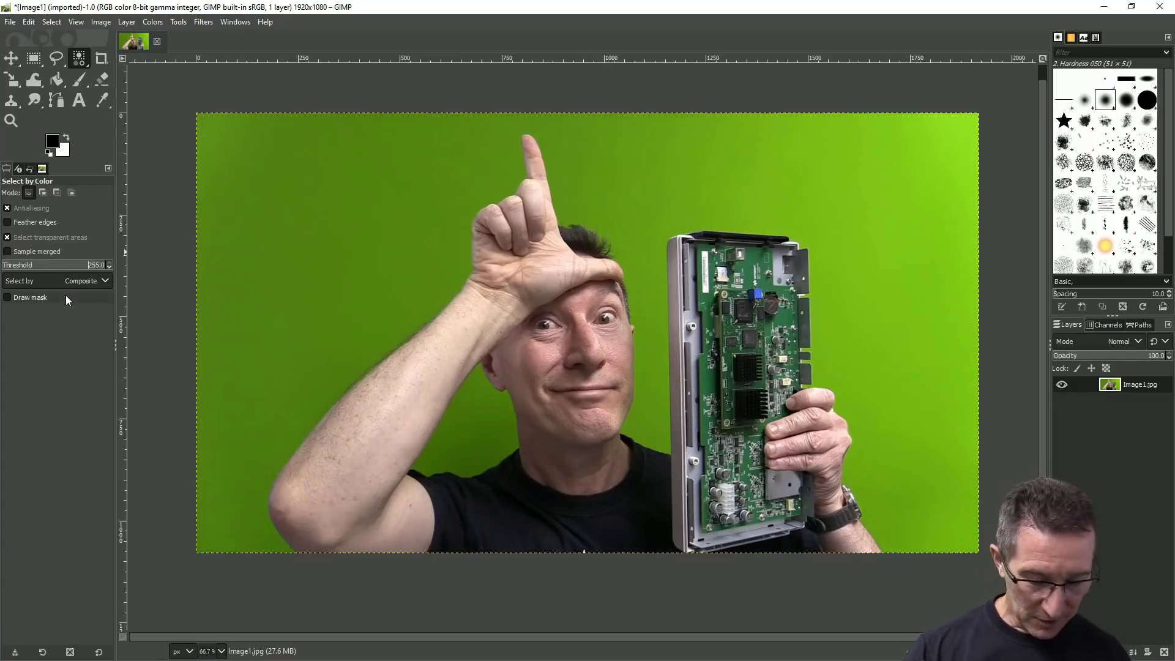
type("30")
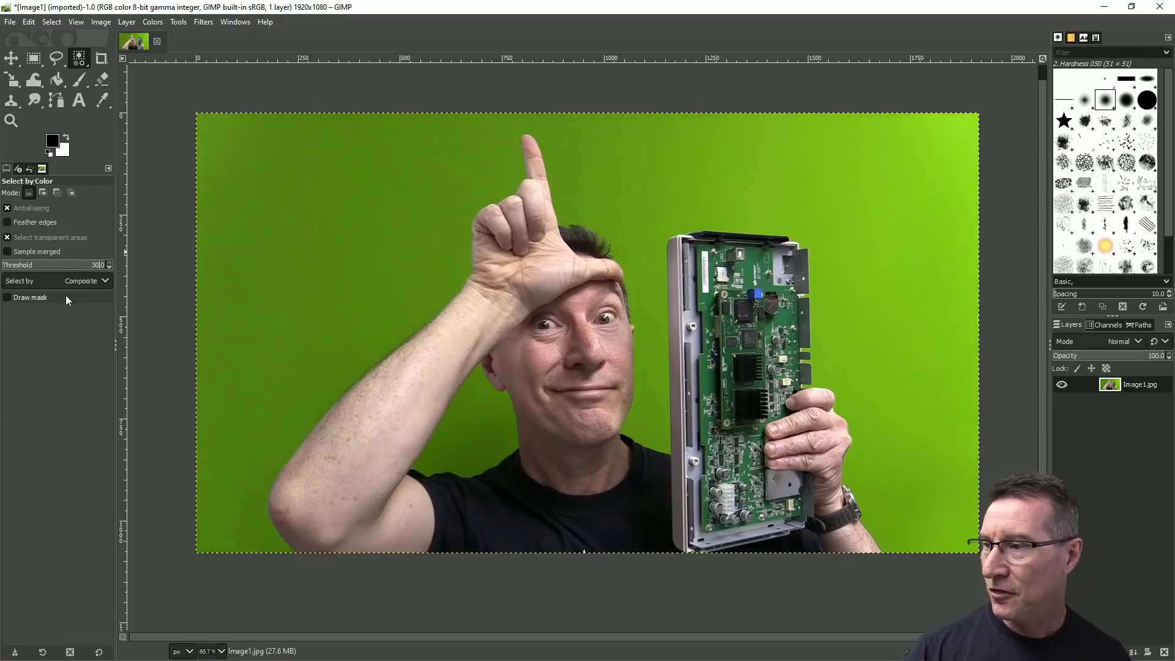
key("Return")
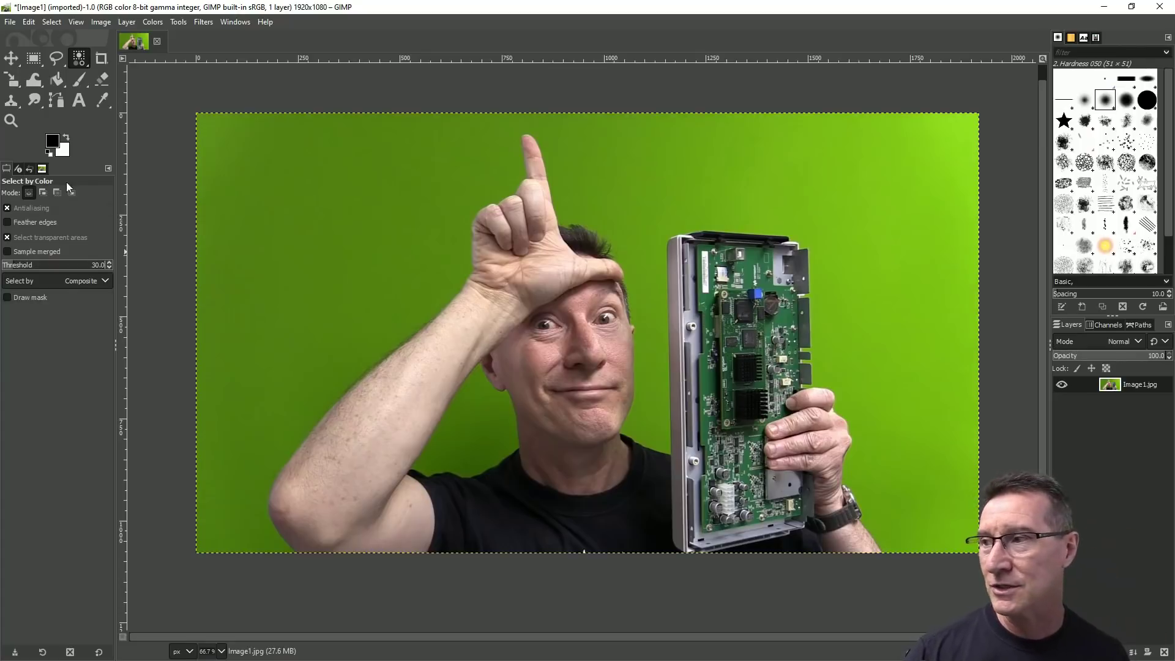
left_click(353, 216)
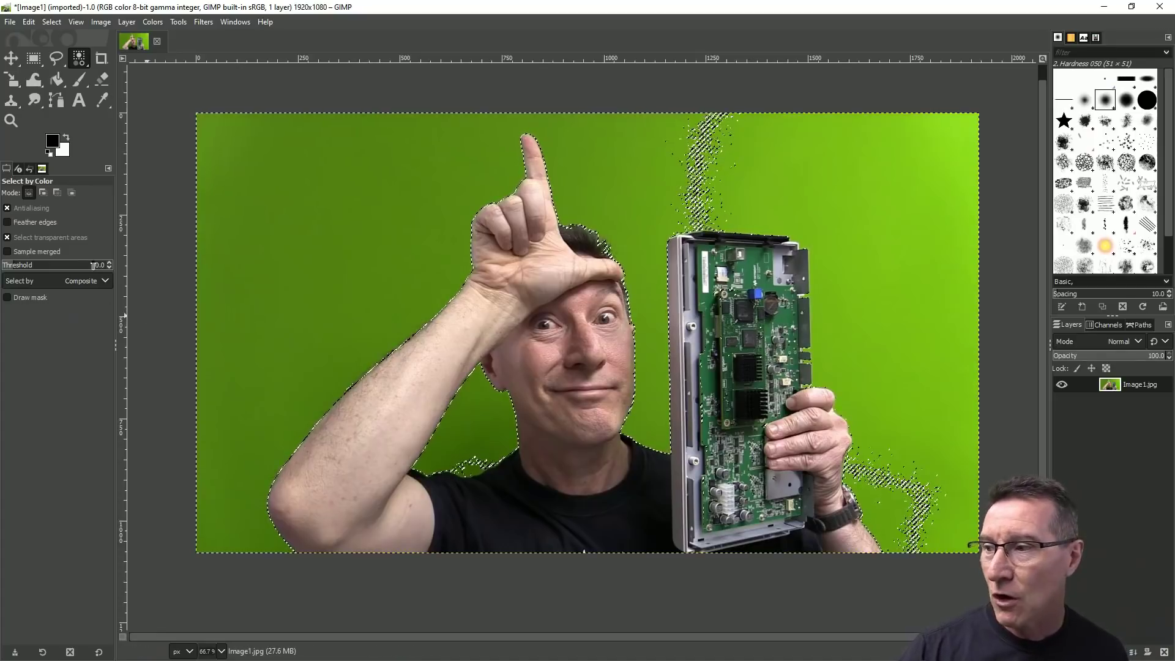
Step: Reselect the green background by colour with the threshold changed to 20
left_click_drag(89, 265, 113, 270)
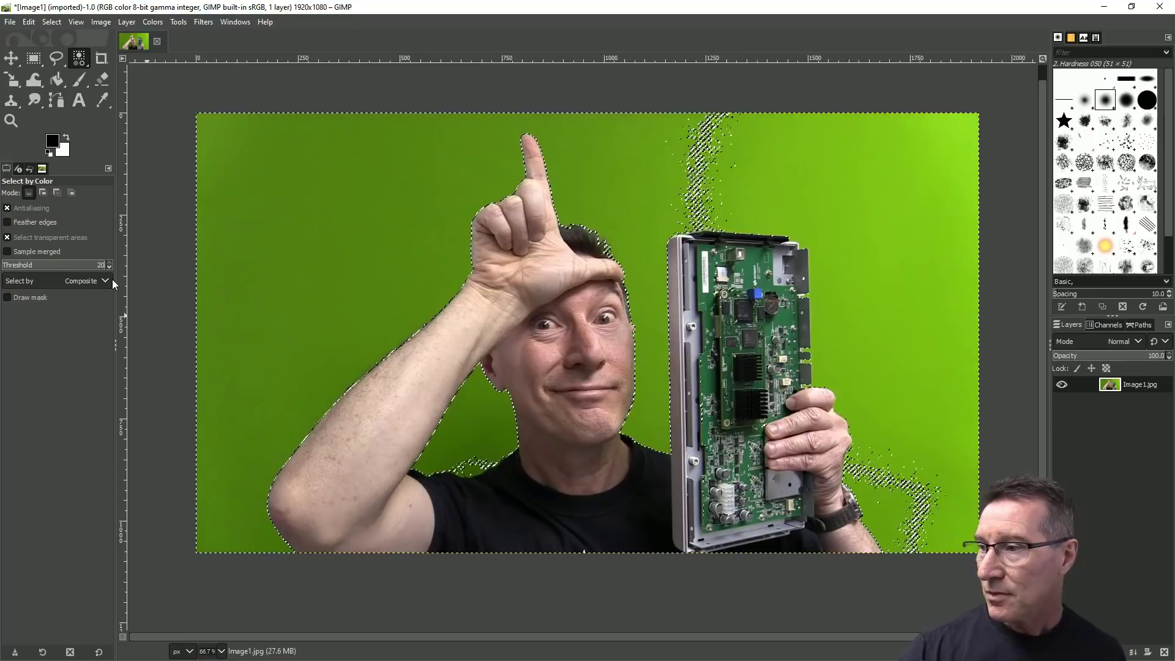
key("Delete")
key("Return")
left_click(356, 244)
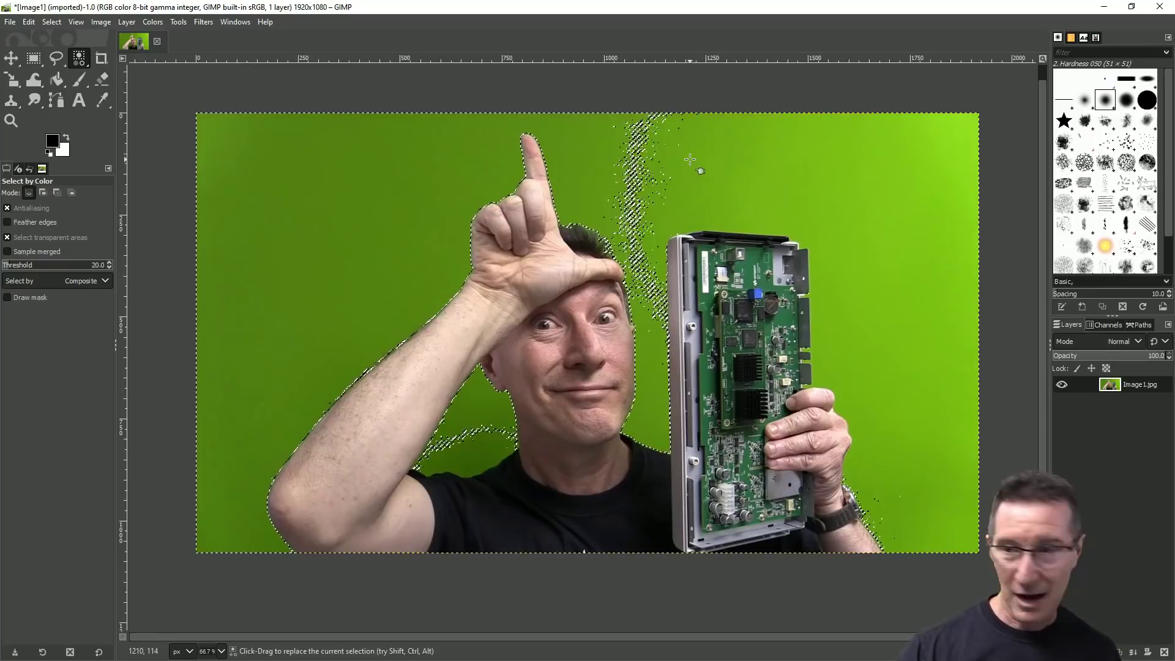
Step: Undo a premature background deletion and add the green area under the arm to the selection
key("Delete")
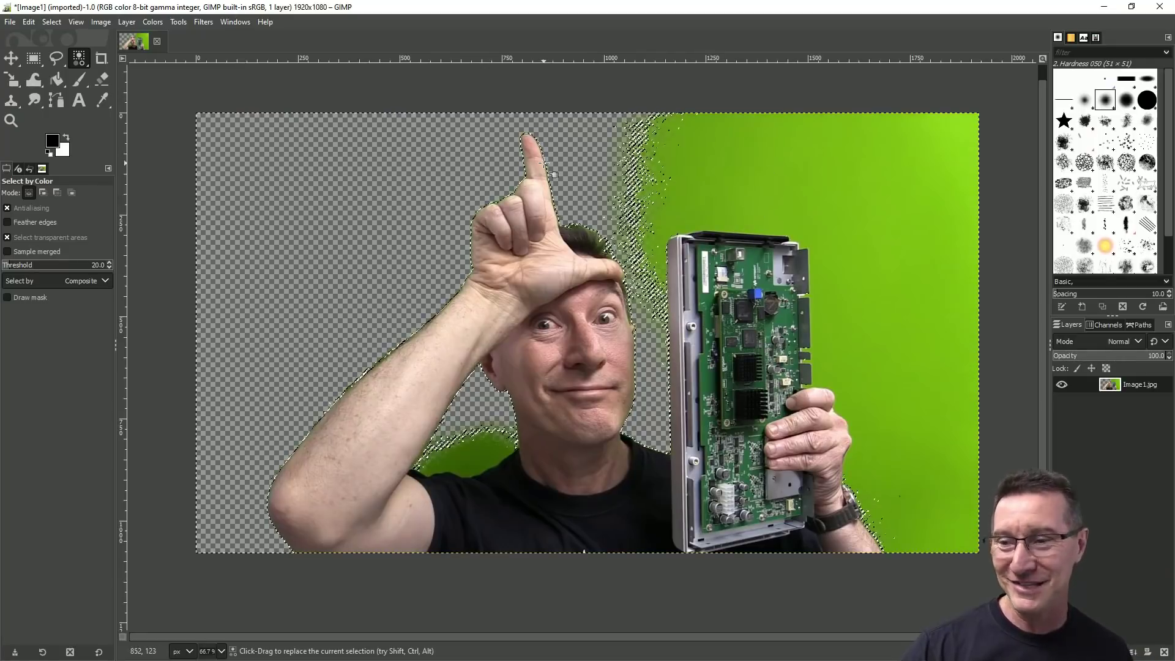
key("ctrl+z")
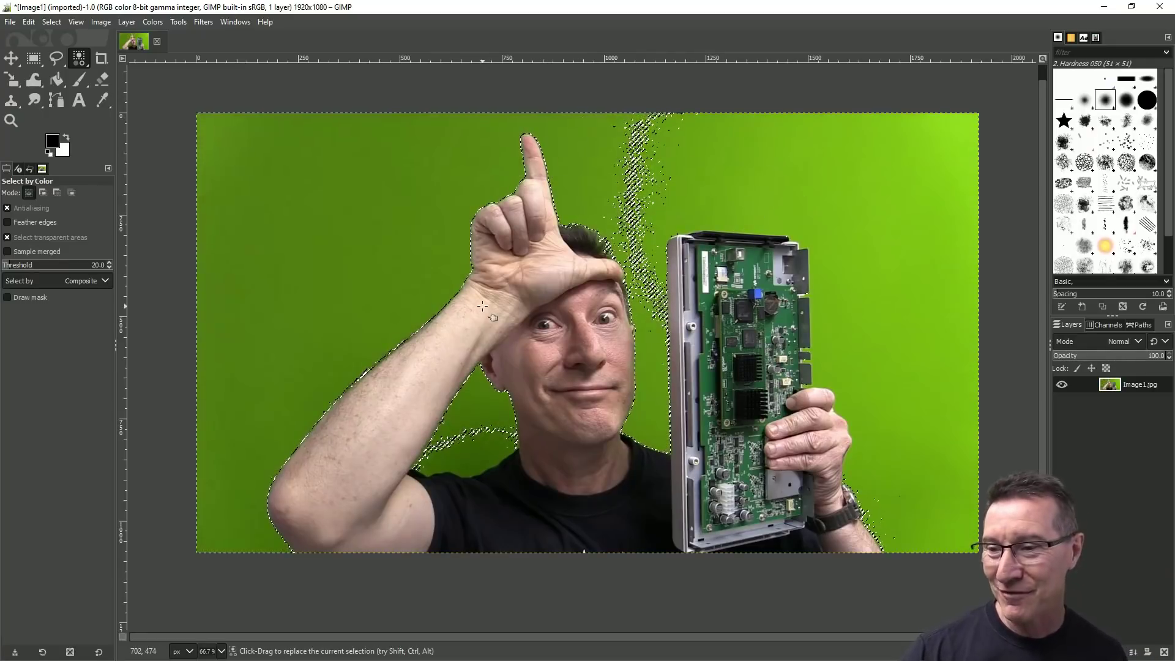
key("shift")
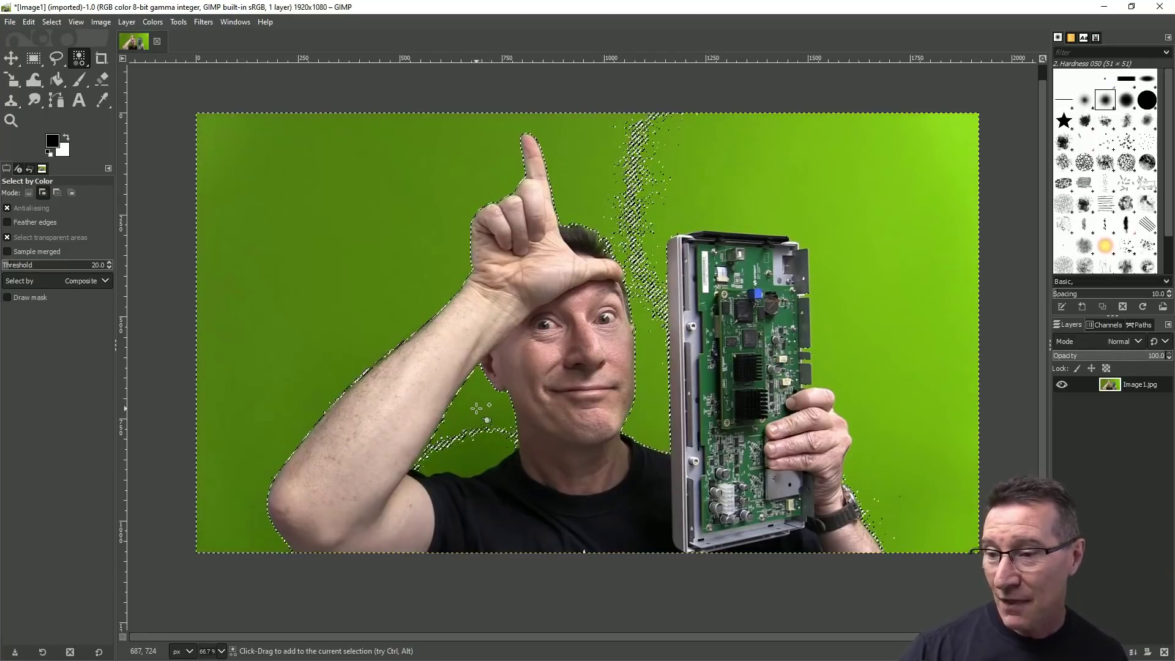
left_click(467, 416, "shift")
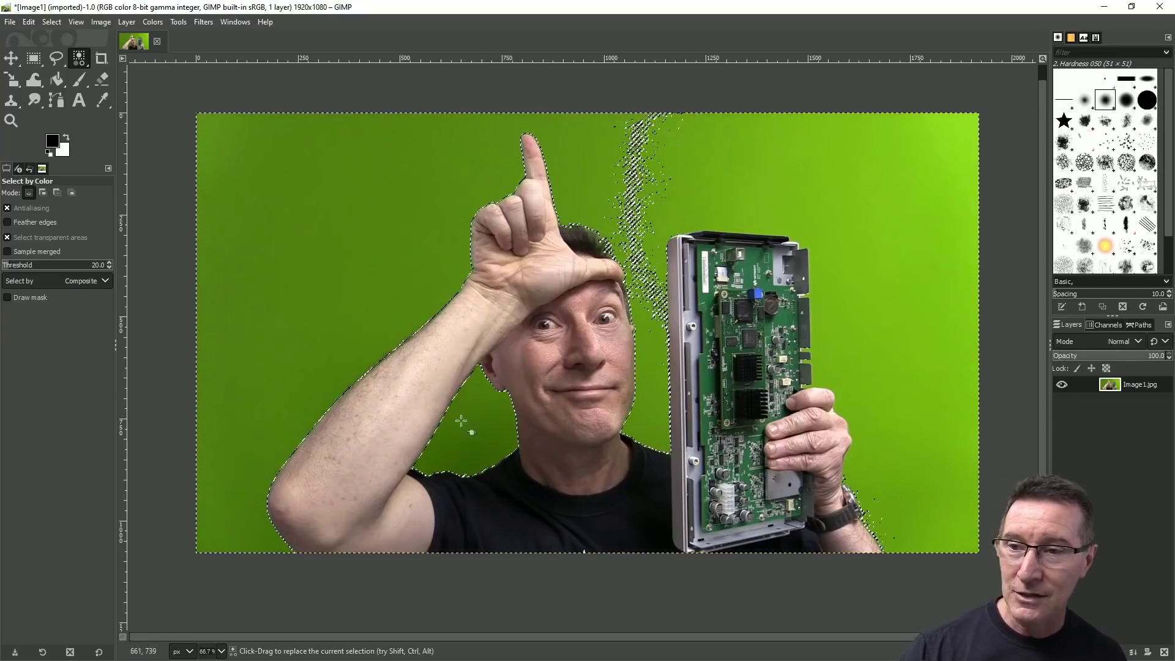
Step: Add the green beyond the hand, the right-side speckled area and the top-right patch to the selection
key("shift")
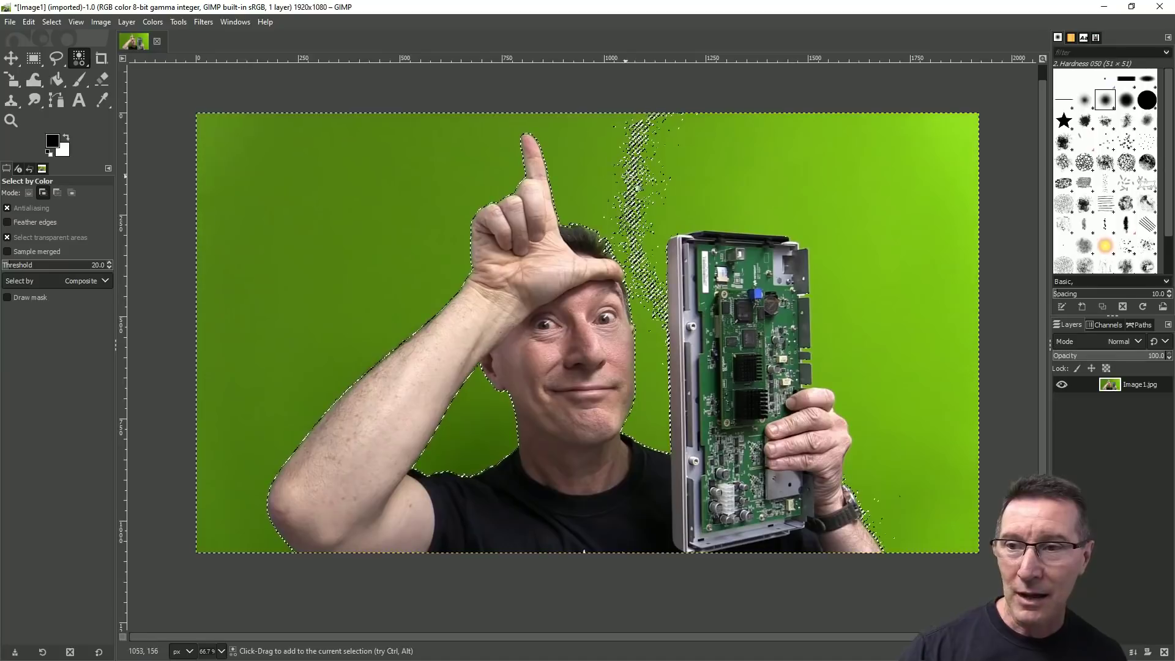
left_click(631, 178, "shift")
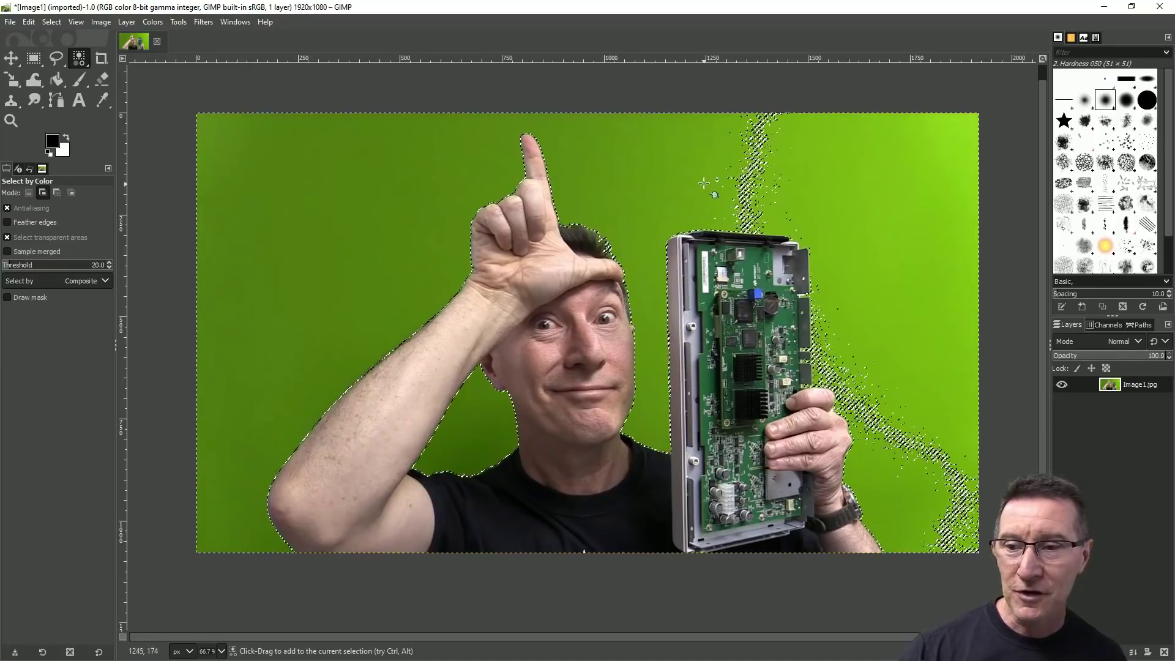
left_click(756, 194, "shift")
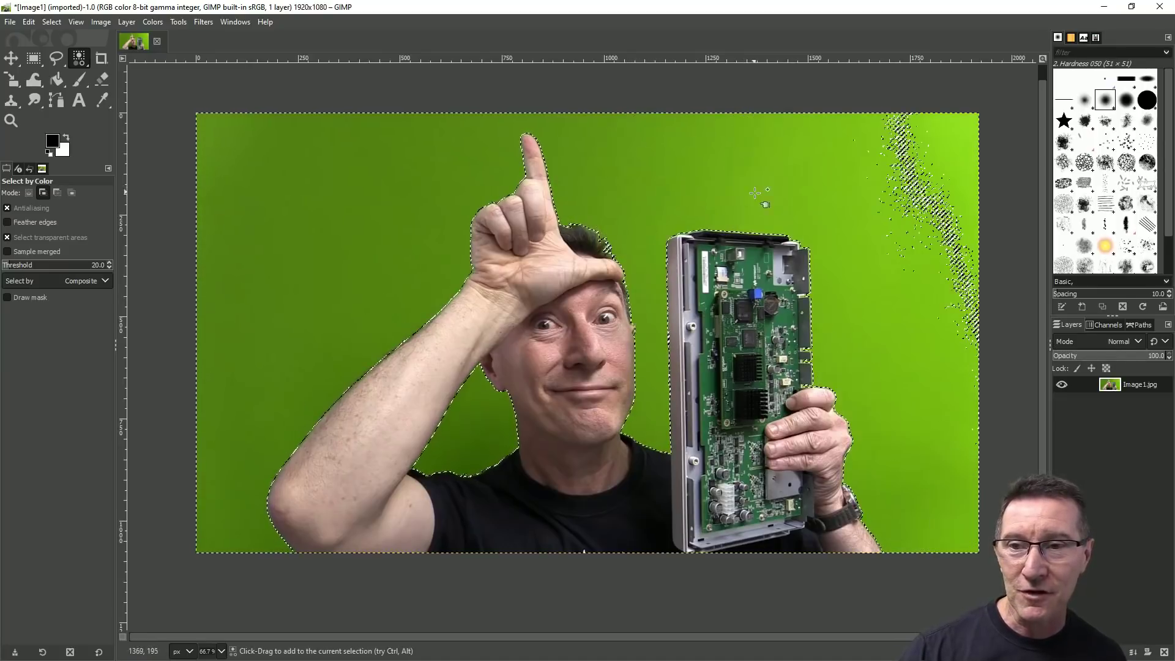
left_click(895, 228, "shift")
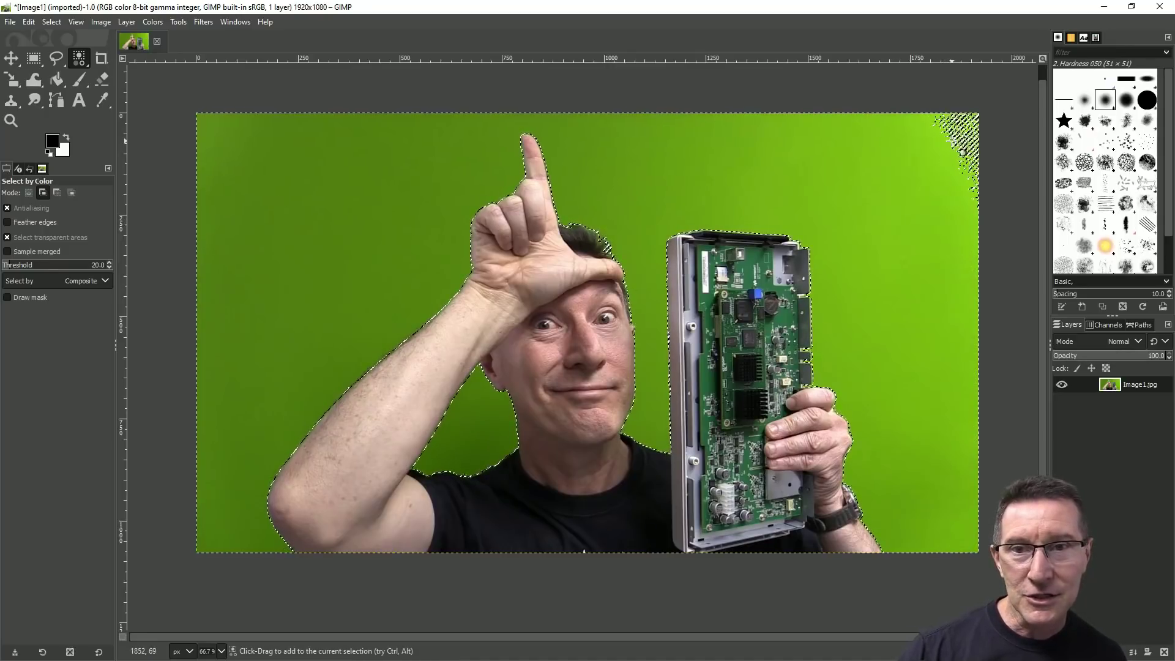
left_click(952, 140, "shift")
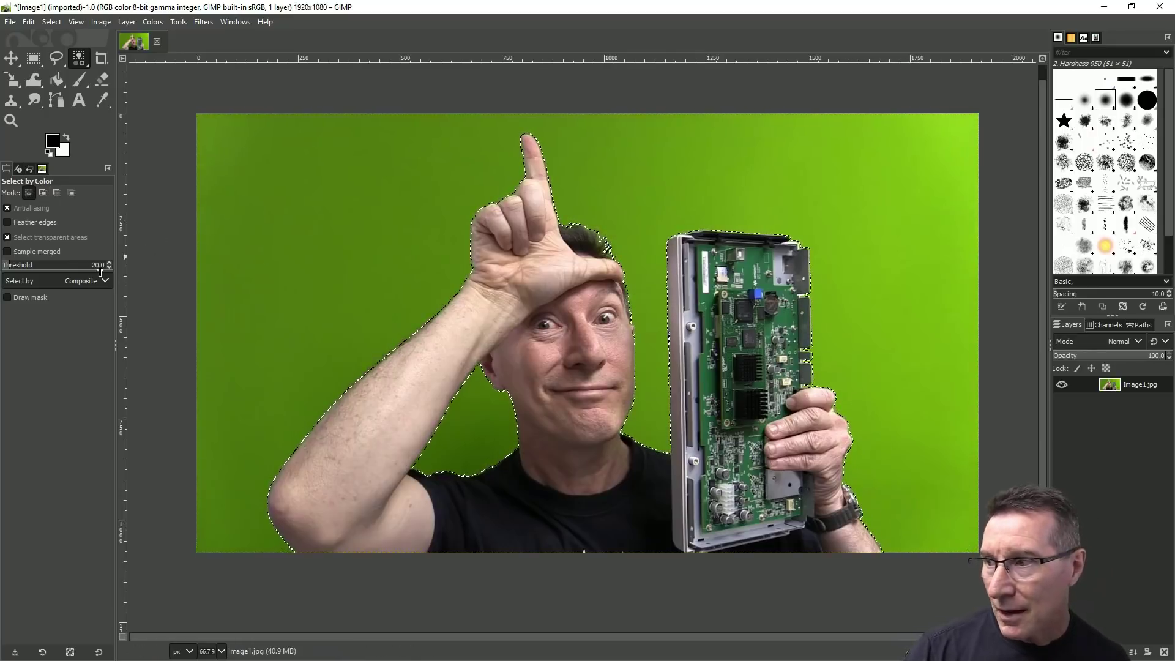
Step: Set the threshold to 20.0 and zoom in to inspect selection edges around the hand and board
left_click_drag(93, 265, 96, 265)
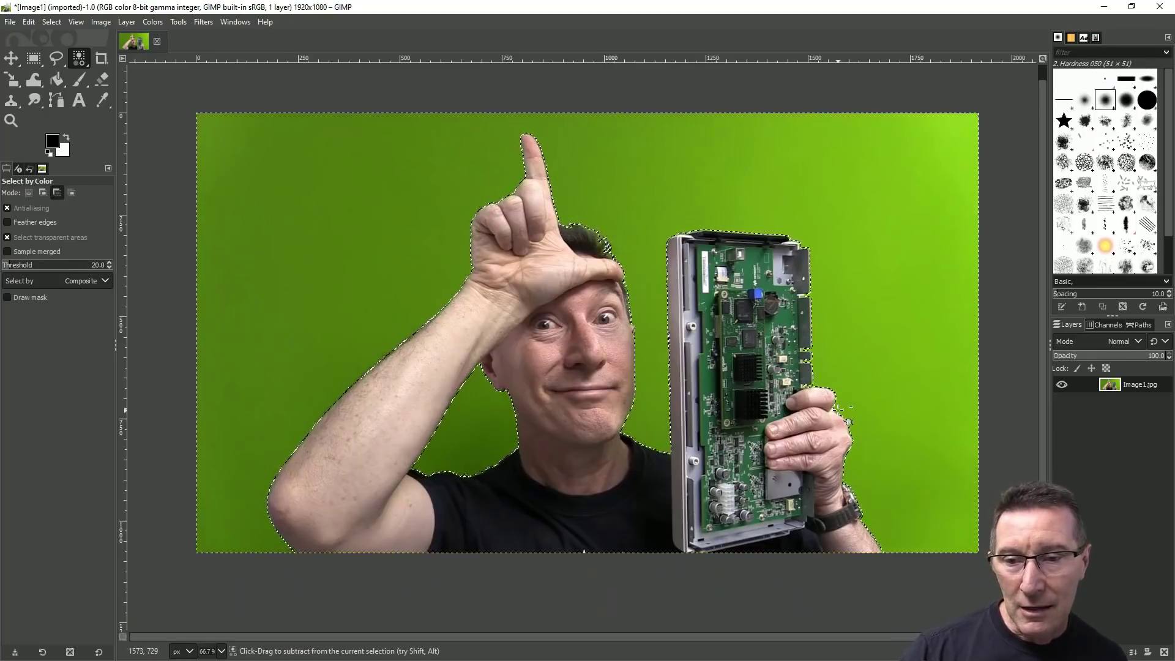
scroll(833, 403, "up", 4, "ctrl")
scroll(837, 410, "up", 3, "ctrl")
scroll(789, 383, "down", 3, "ctrl")
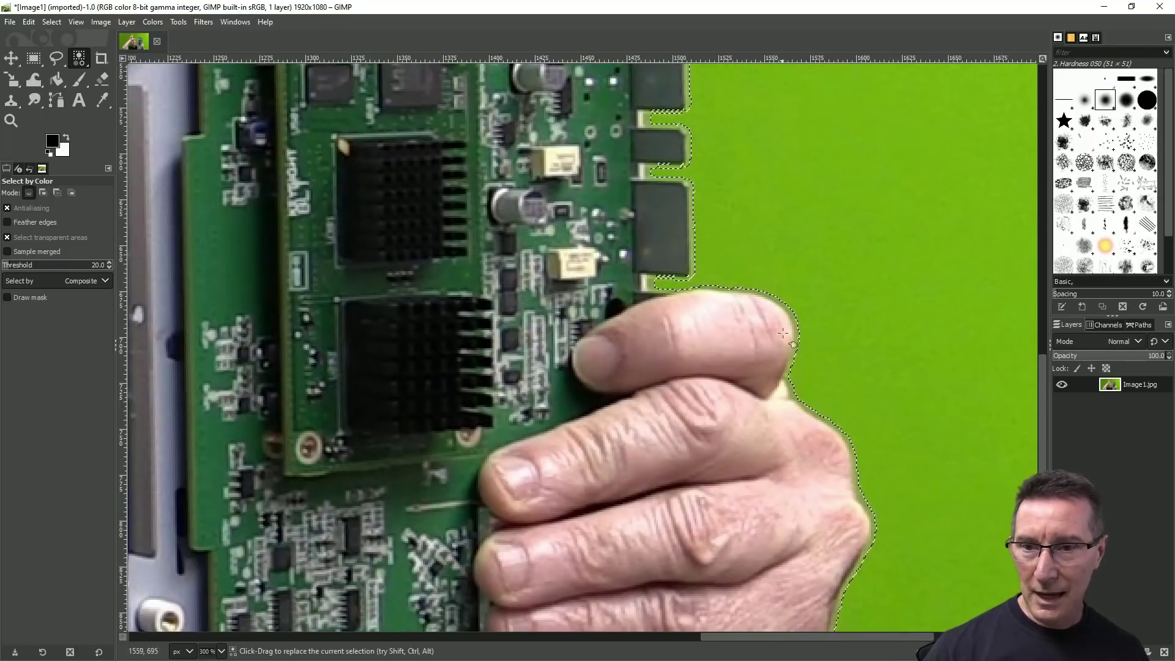
scroll(793, 376, "up", 1, "ctrl")
scroll(794, 374, "up", 3, "ctrl")
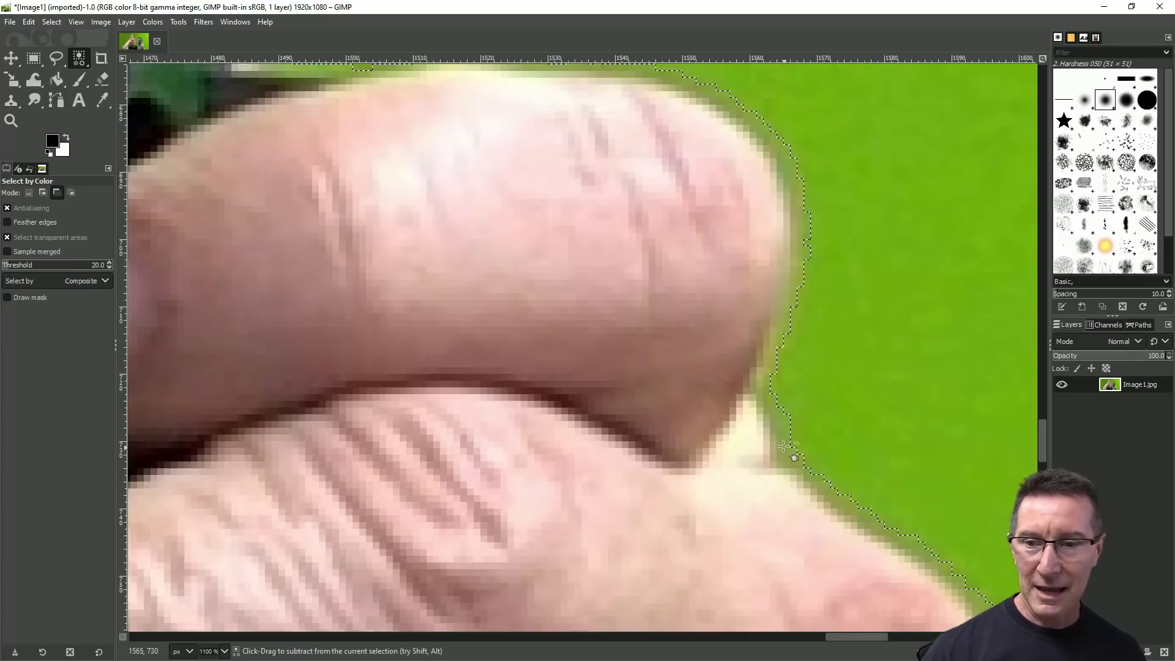
scroll(782, 443, "down", 6, "ctrl")
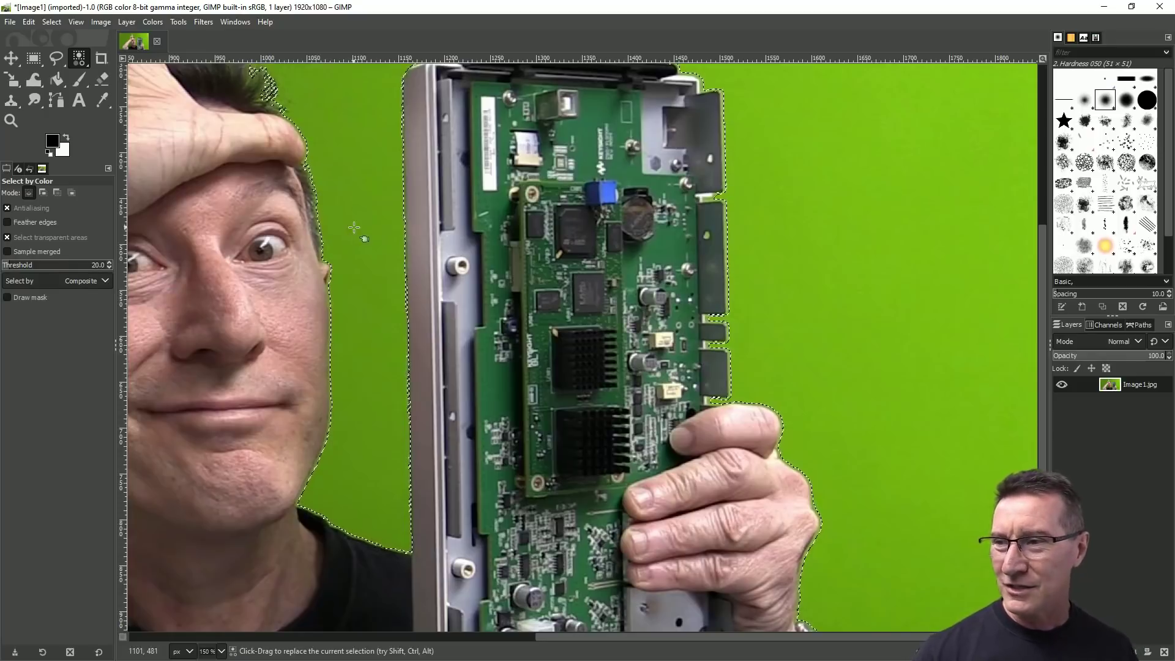
scroll(376, 231, "down", 2, "ctrl")
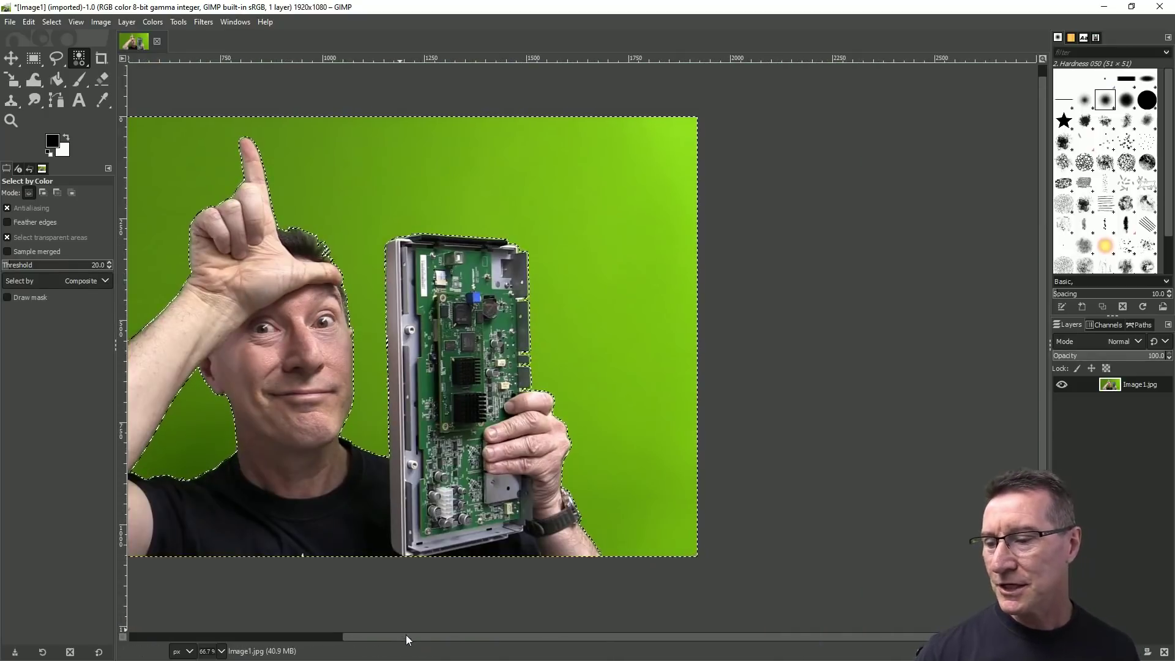
Step: Centre the image and delete the selected green backdrop, leaving the man and board on transparency
left_click_drag(403, 637, 201, 658)
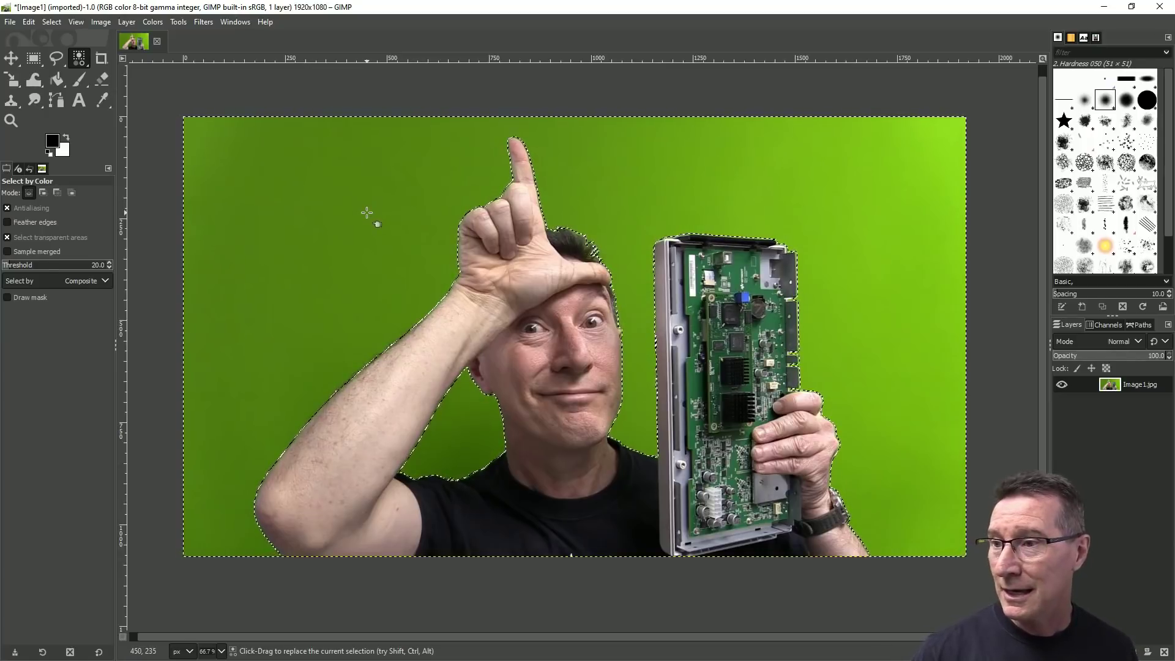
key("Delete")
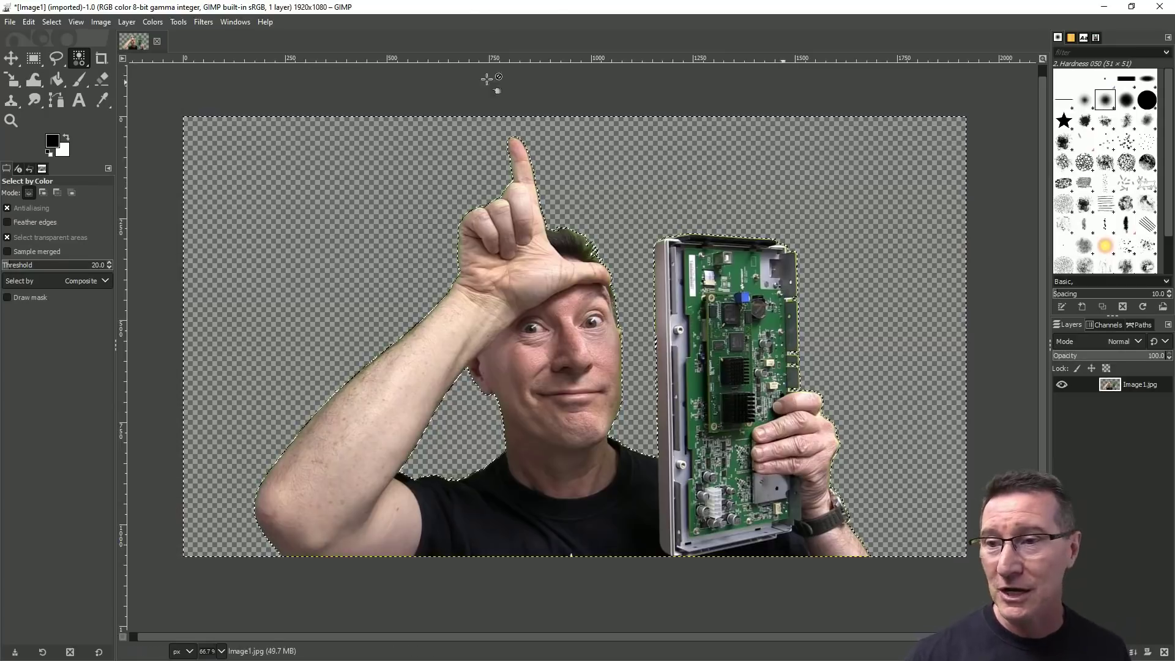
Step: Export the cut-out as a PNG named Image1.png, replacing the existing file
left_click(10, 21)
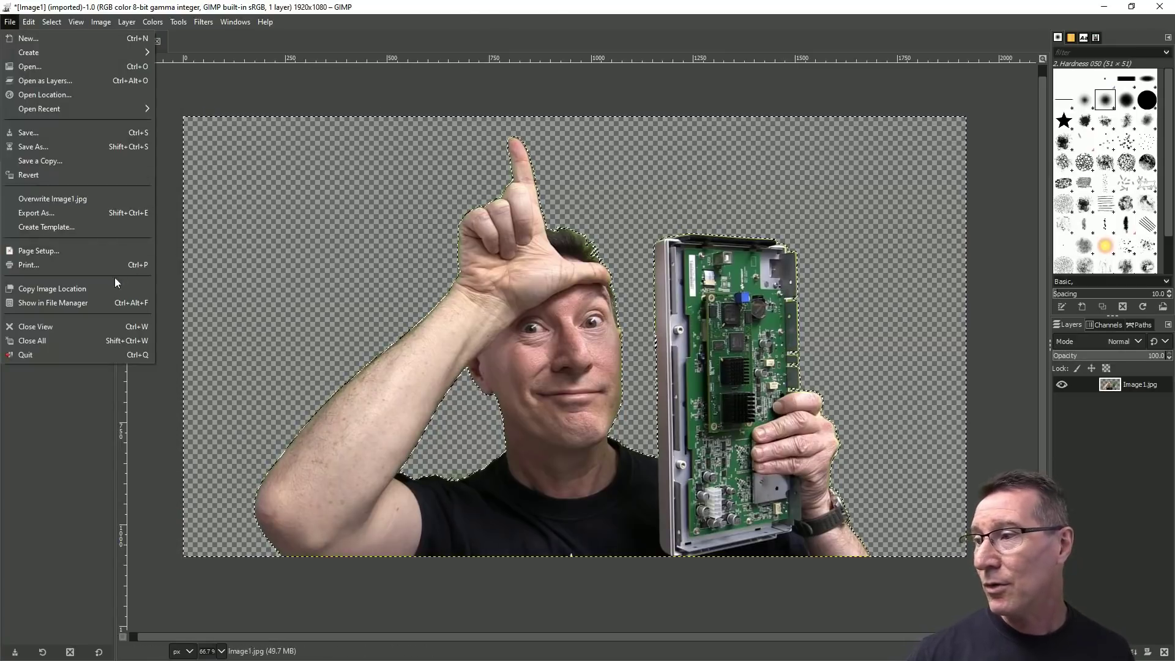
left_click(73, 214)
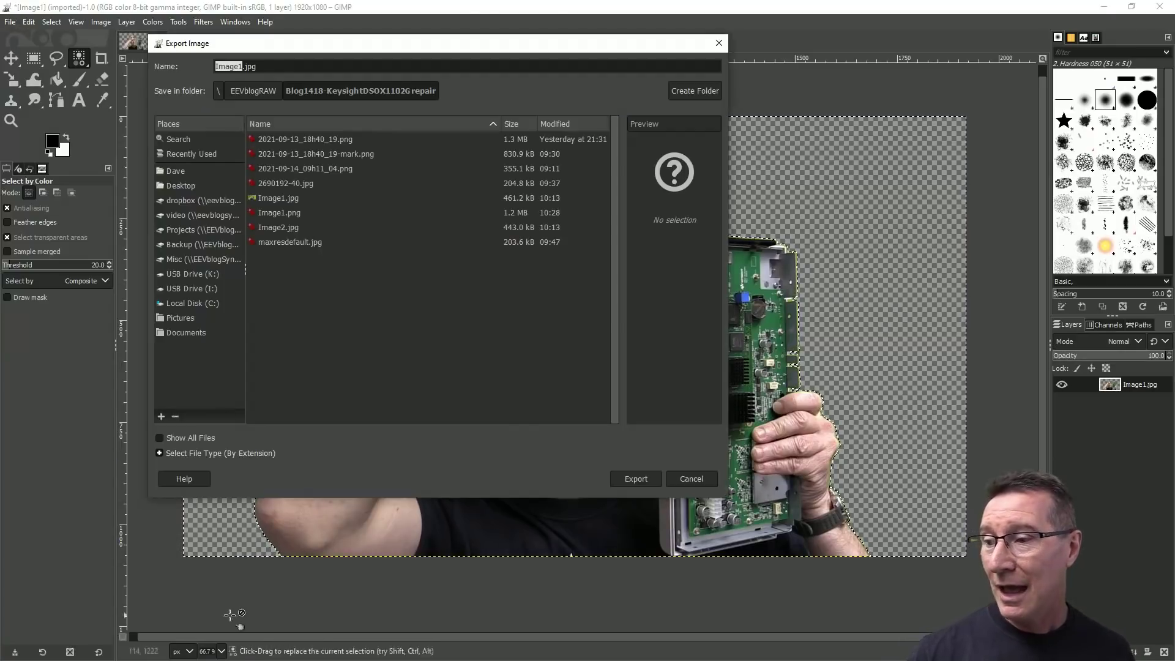
left_click(270, 452)
scroll(295, 435, "down", 5)
left_click(295, 428)
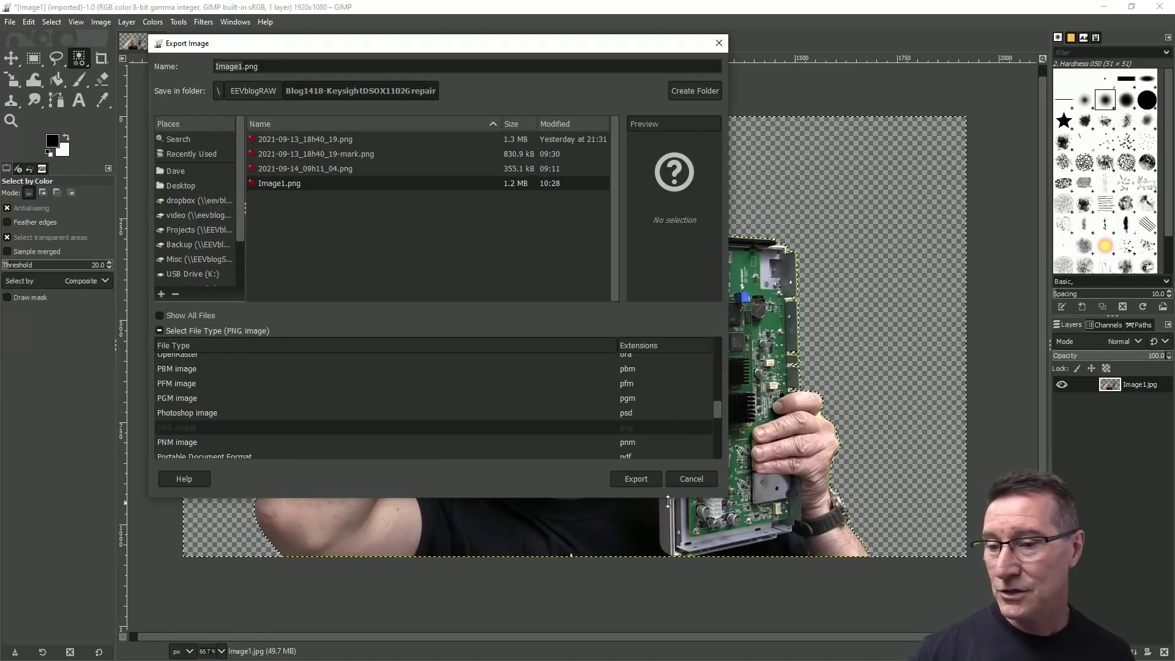
left_click(648, 476)
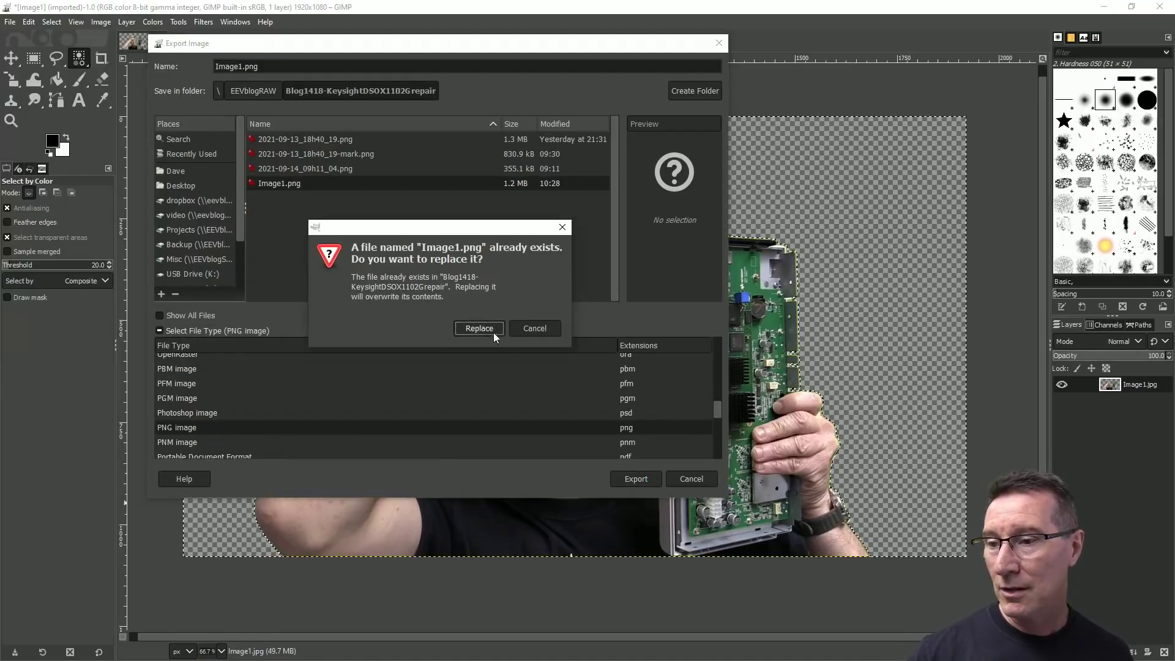
left_click(476, 328)
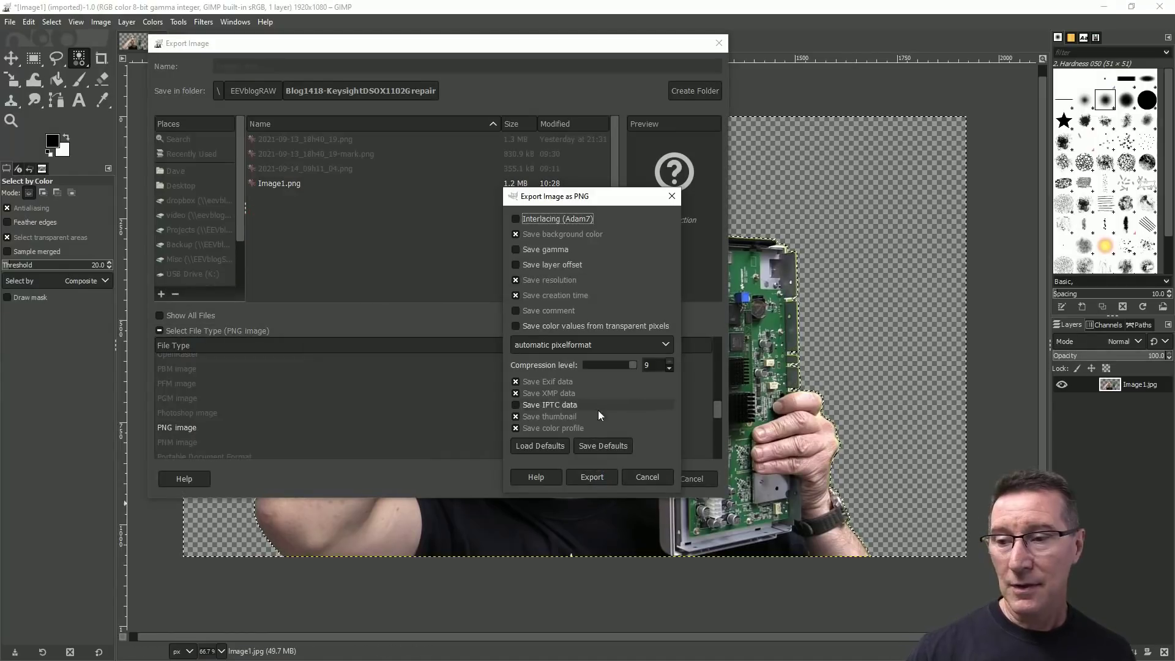
left_click(591, 477)
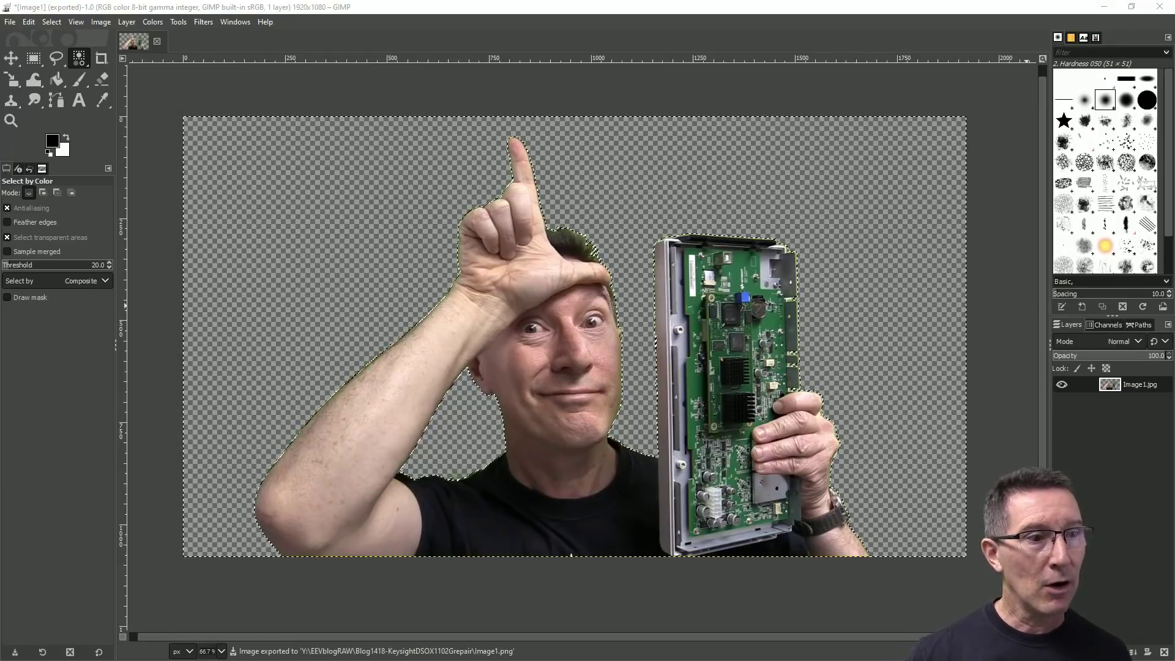
Step: Switch to VEGAS Pro and drop Image1.png from Project Media onto video track 2
key("alt+Tab")
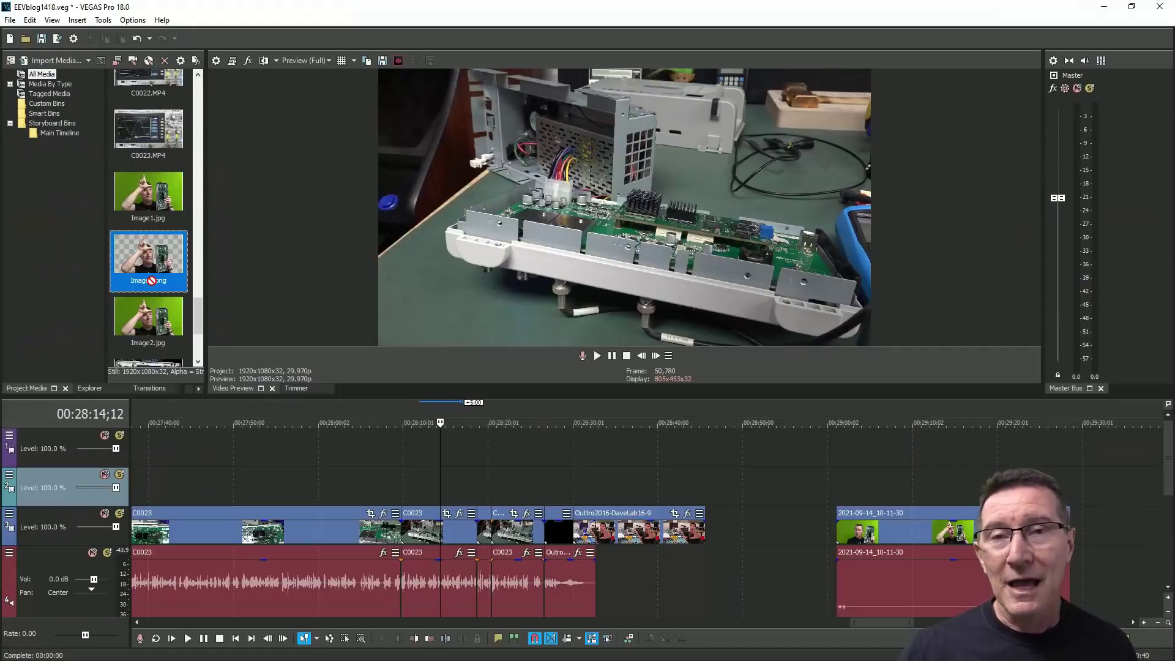
left_click_drag(152, 281, 149, 79)
left_click_drag(178, 267, 158, 290)
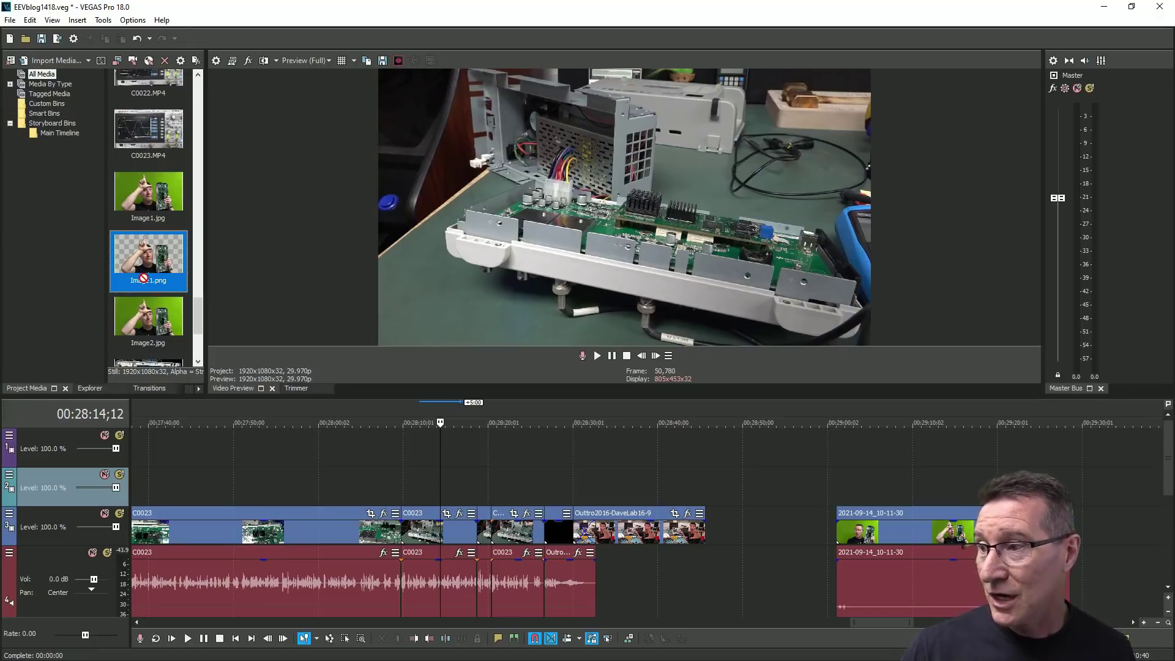
left_click_drag(144, 278, 442, 484)
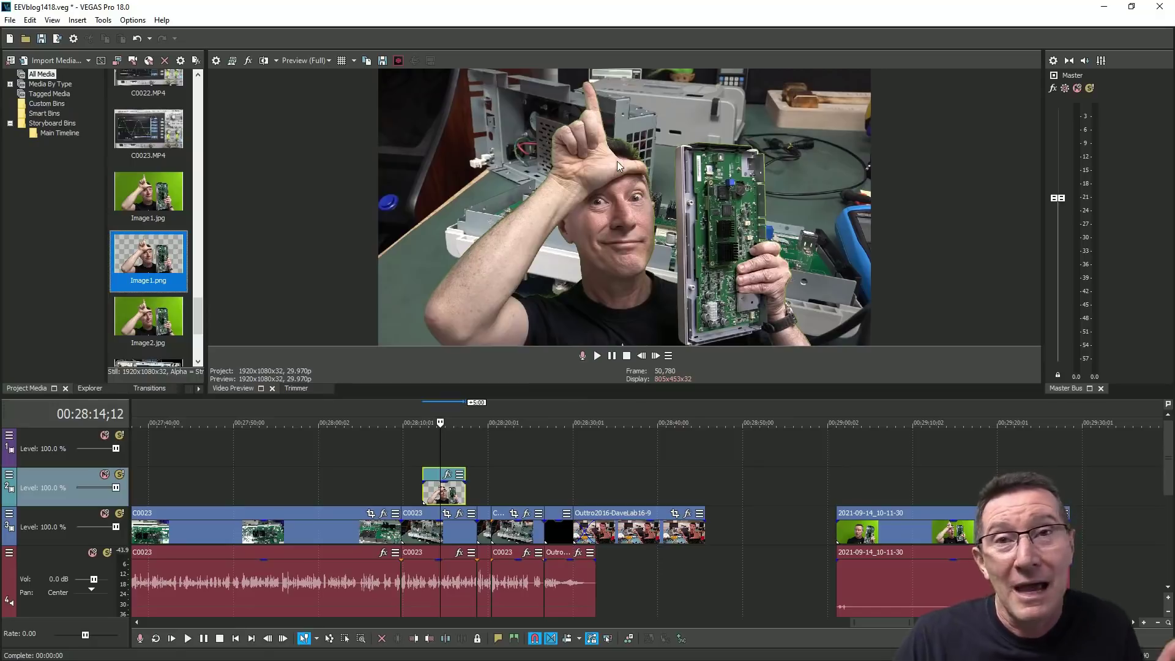
Step: Slide the Image1.png clip so it starts at 00:25:58;25 on the timeline
left_click(319, 422)
left_click_drag(444, 497, 324, 497)
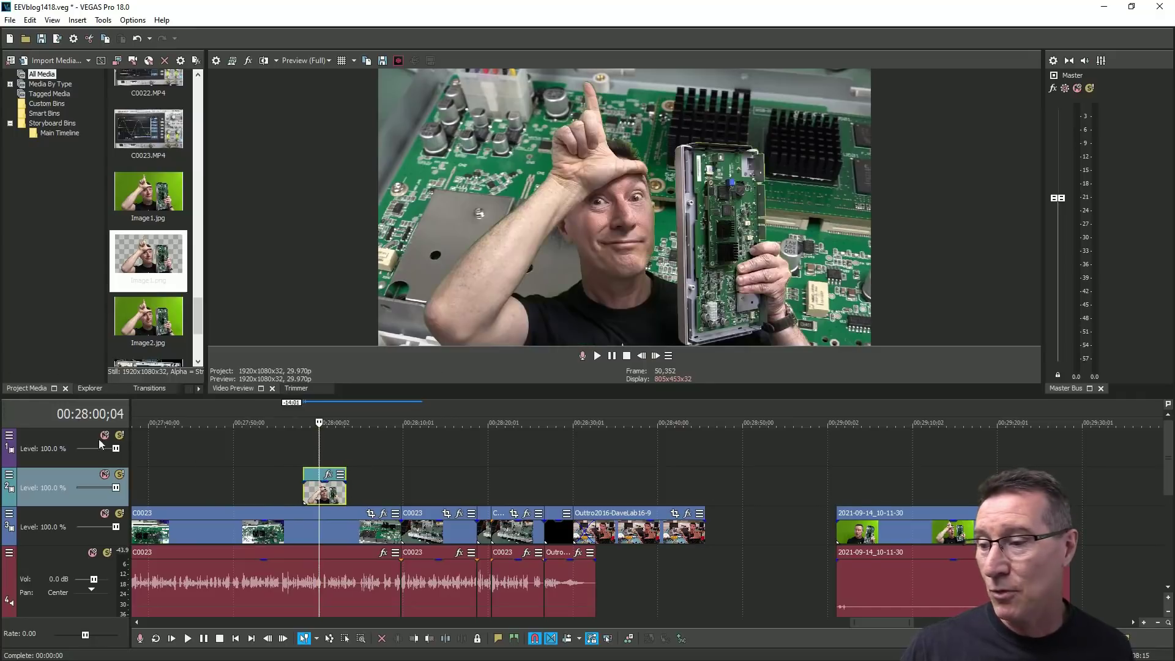
scroll(323, 471, "down", 3)
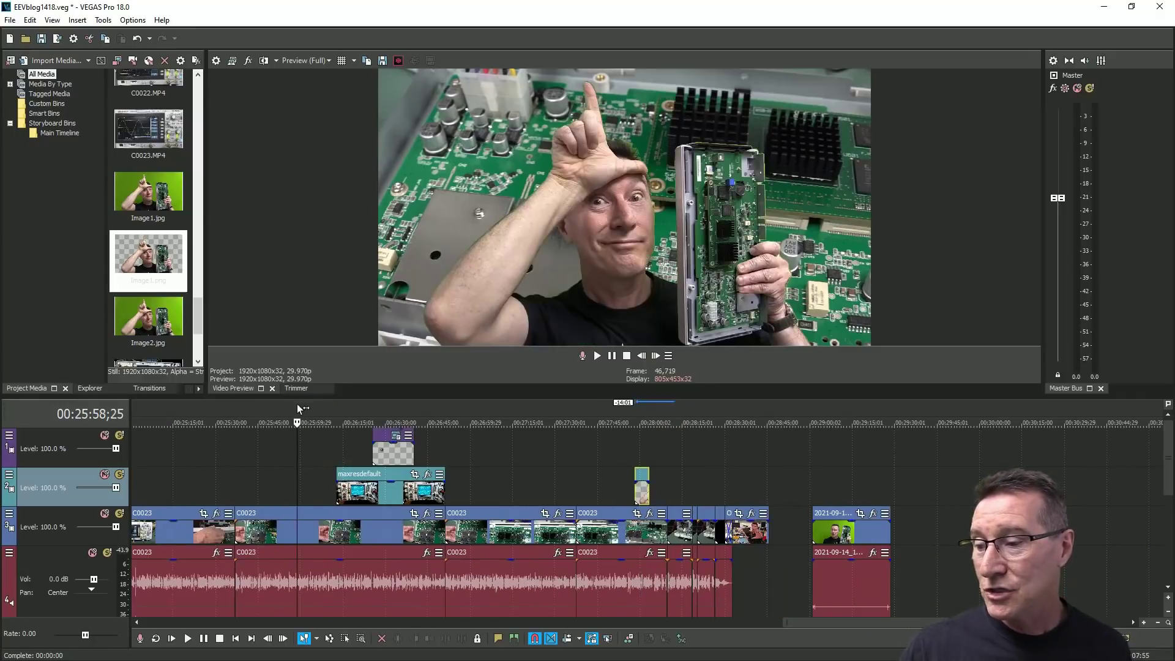
left_click(297, 408)
left_click_drag(640, 508, 297, 508)
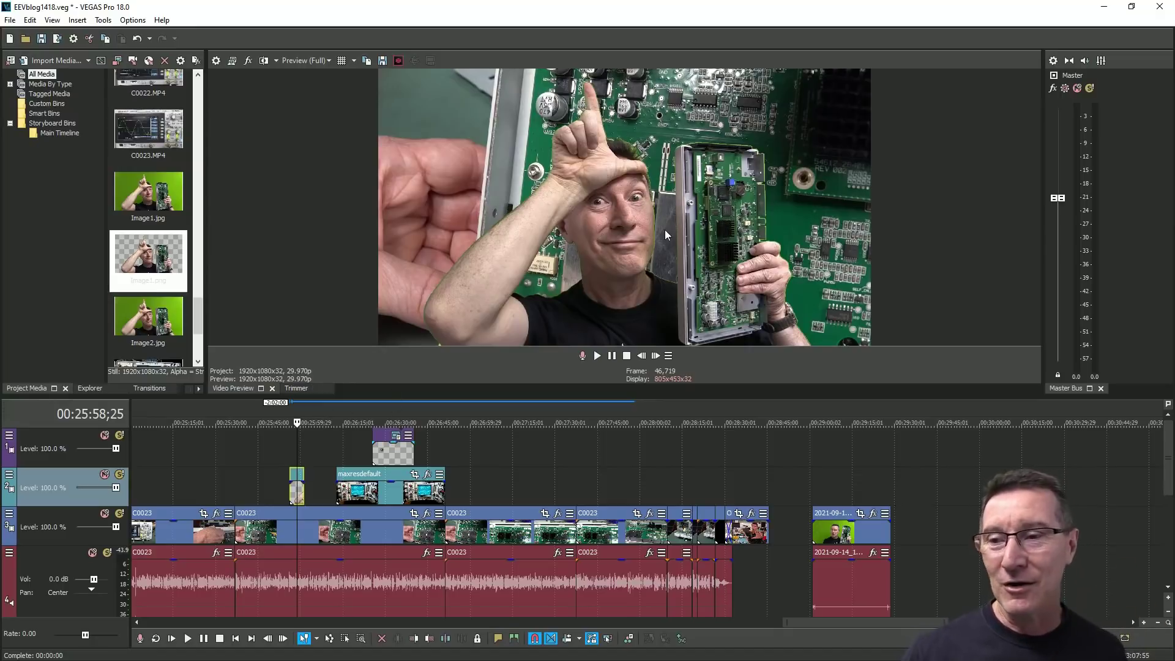
Step: Minimise VEGAS Pro to show the transparent Image1 cut-out in GIMP
left_click(1105, 7)
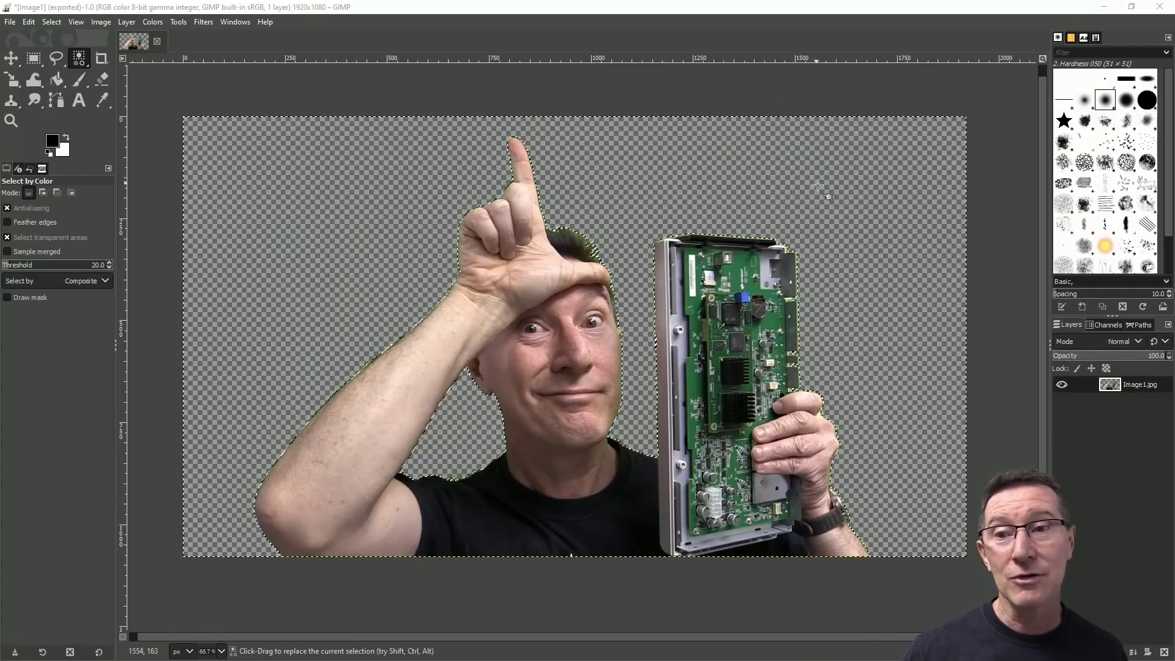